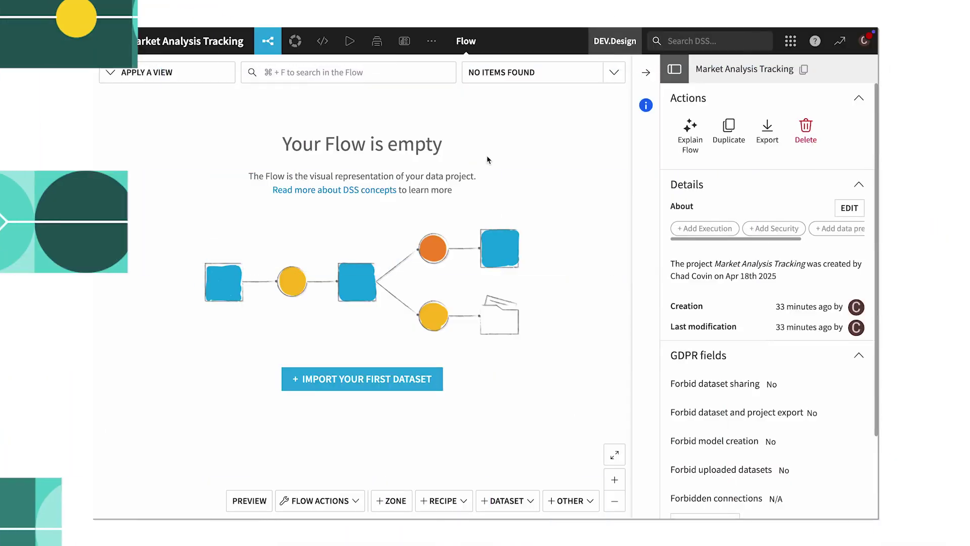
Upload ai_industry_tracker_csv.csv to the Flow as a 55-row, 3-column dataset.
click(516, 502)
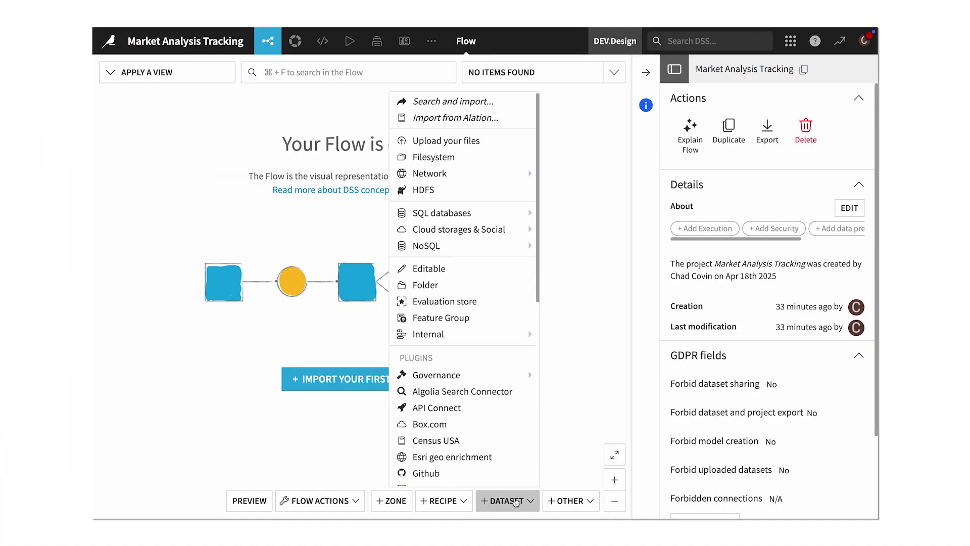
click(516, 502)
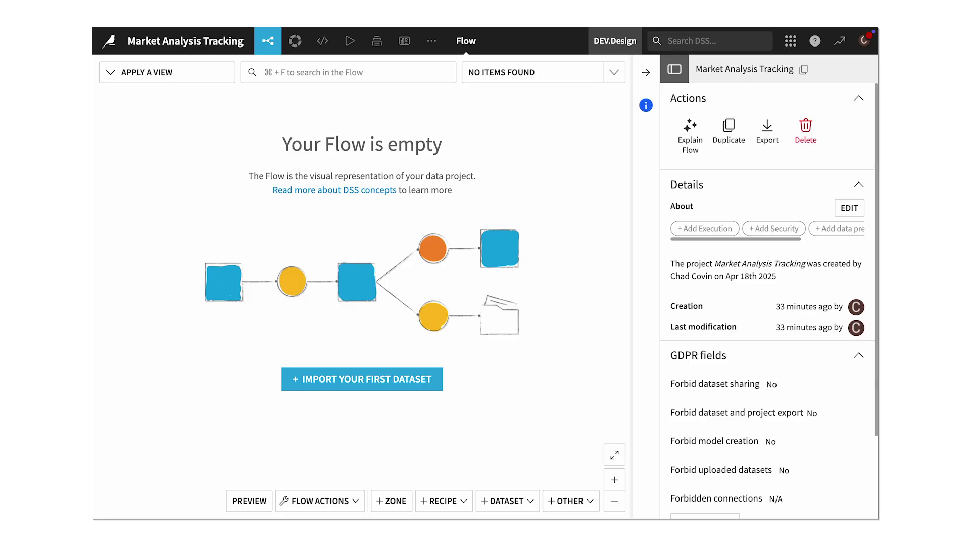
drag(793, 127, 468, 234)
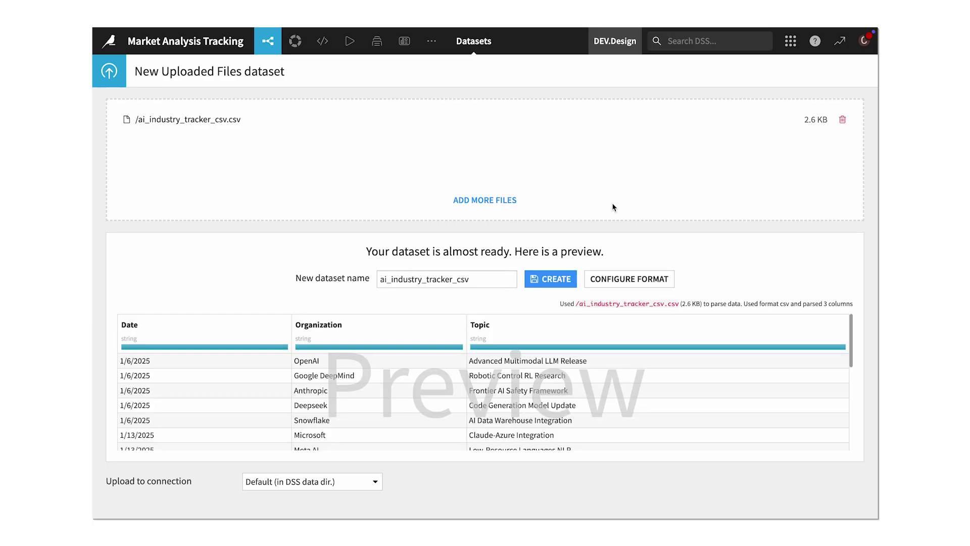
click(554, 281)
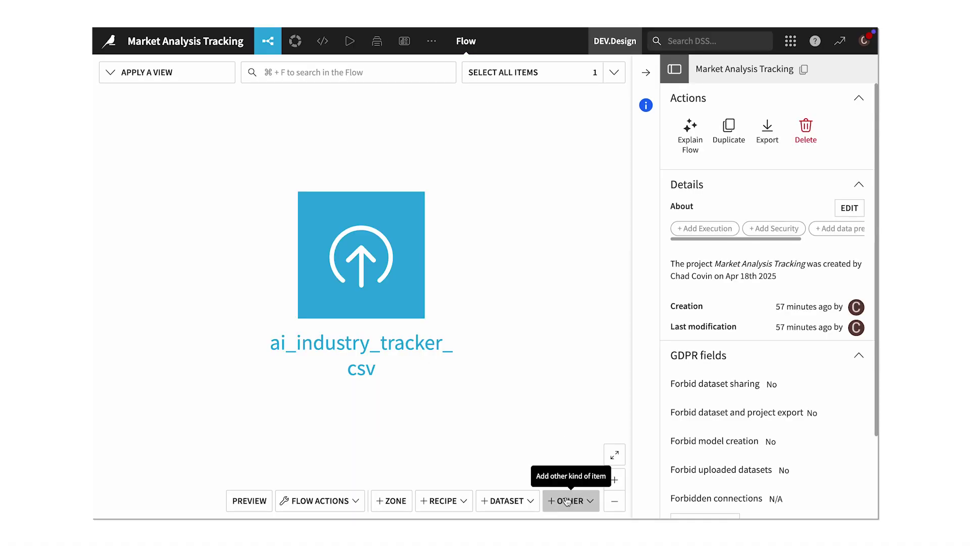
Create a visual agent named 'Market Analysis Tracking Tool [MATT]'.
click(567, 500)
mouse_move(524, 446)
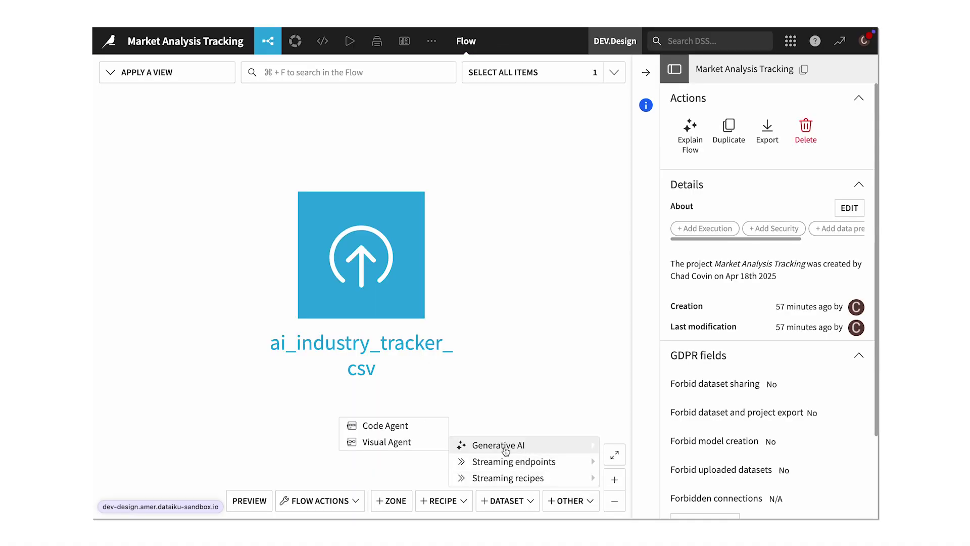
click(440, 442)
text(Mark)
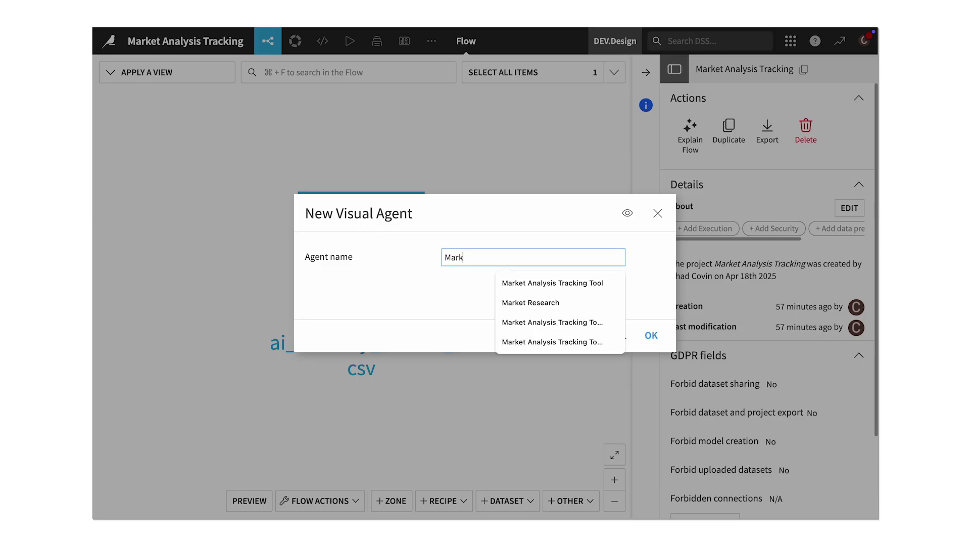
text(et Analysis Tr)
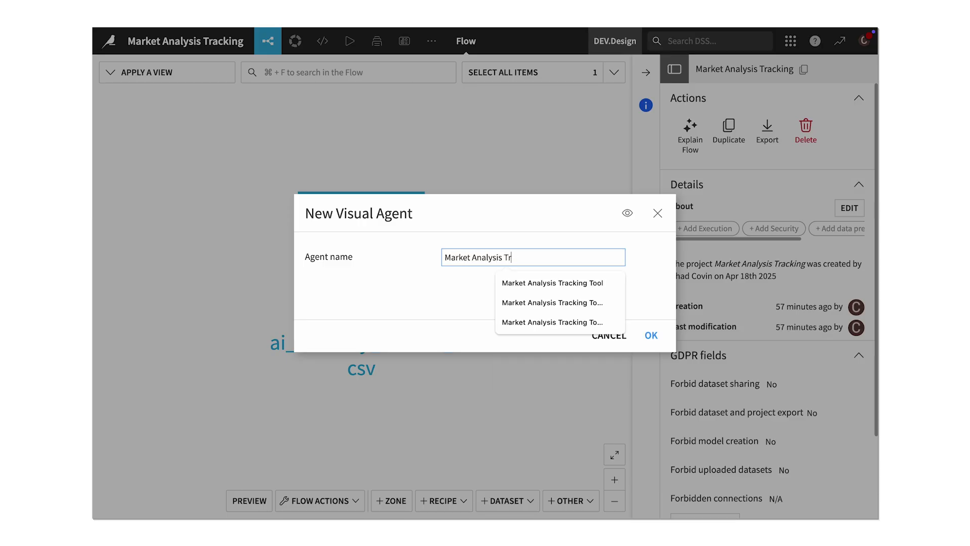
text(acking Tool [)
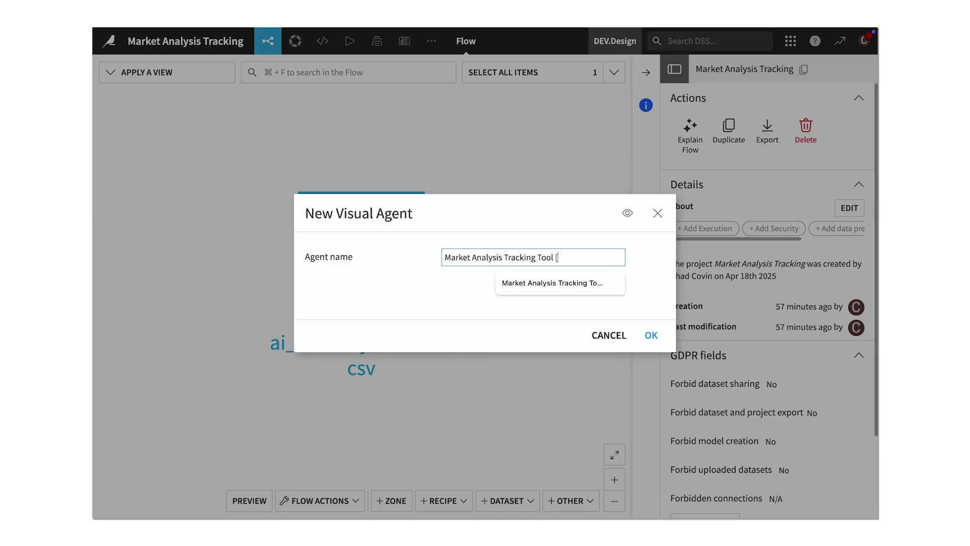
text(MATT])
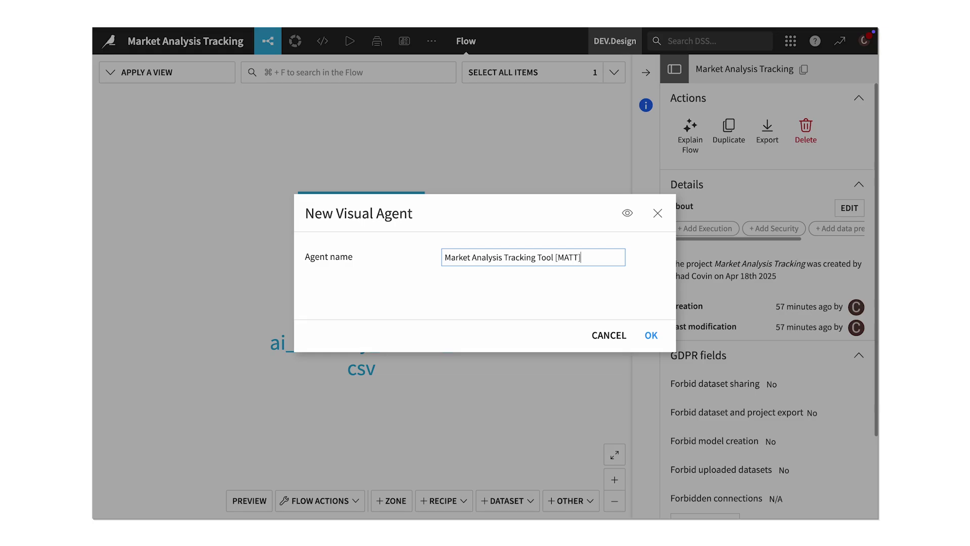
click(652, 335)
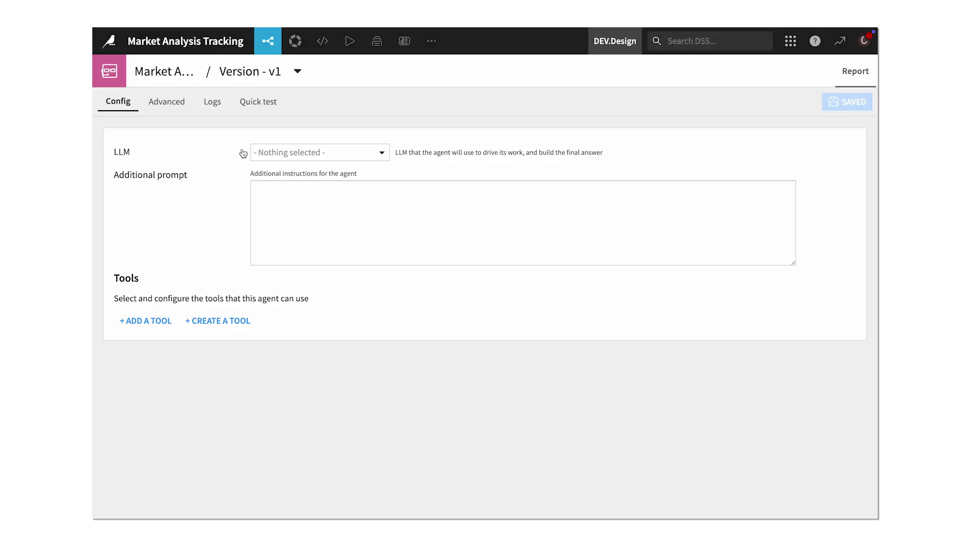
Set the agent's LLM to GPT-4o, paste the AI-news research prompt, and save.
click(281, 152)
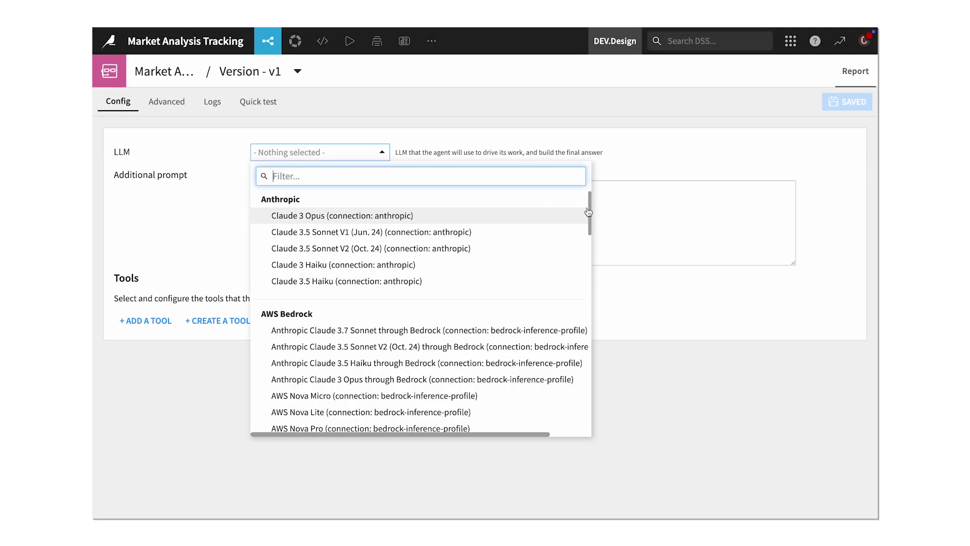
drag(590, 207, 592, 370)
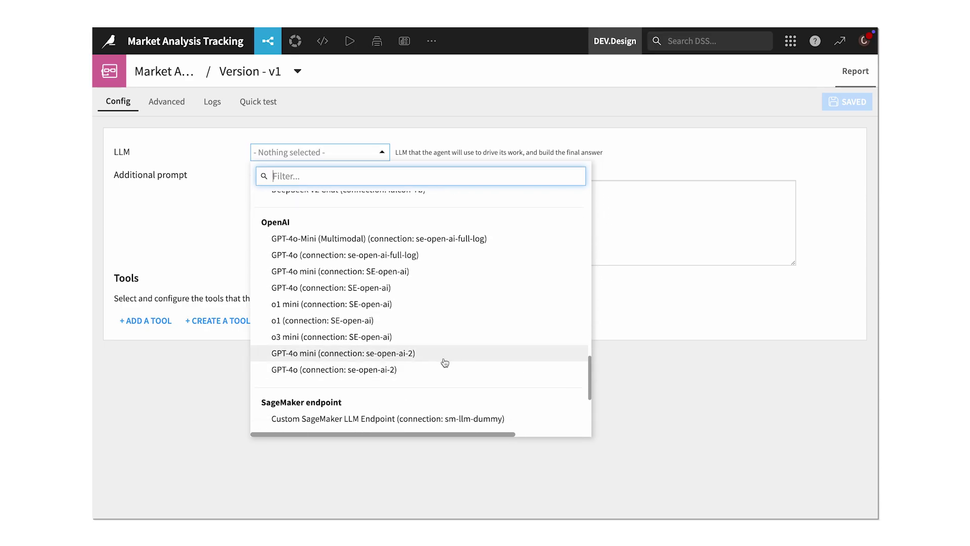
click(344, 369)
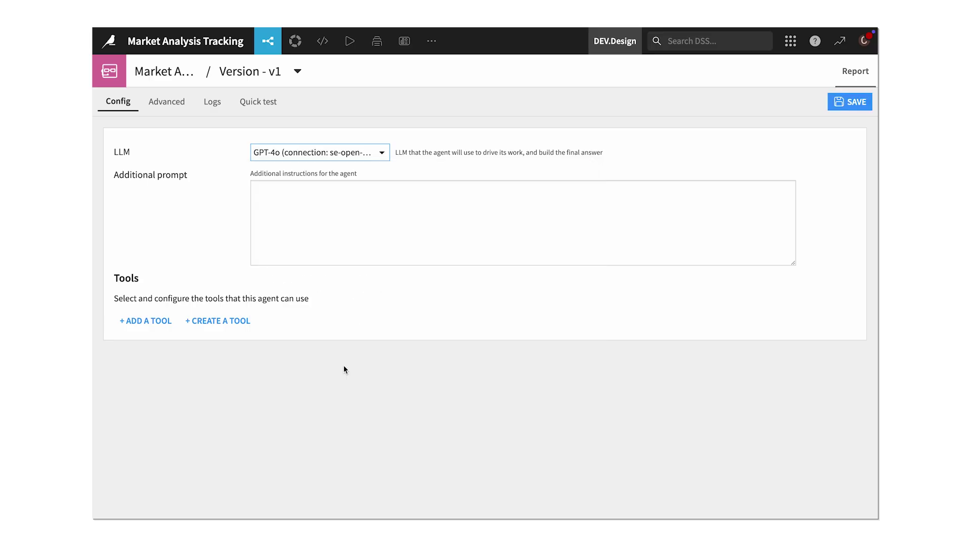
click(258, 191)
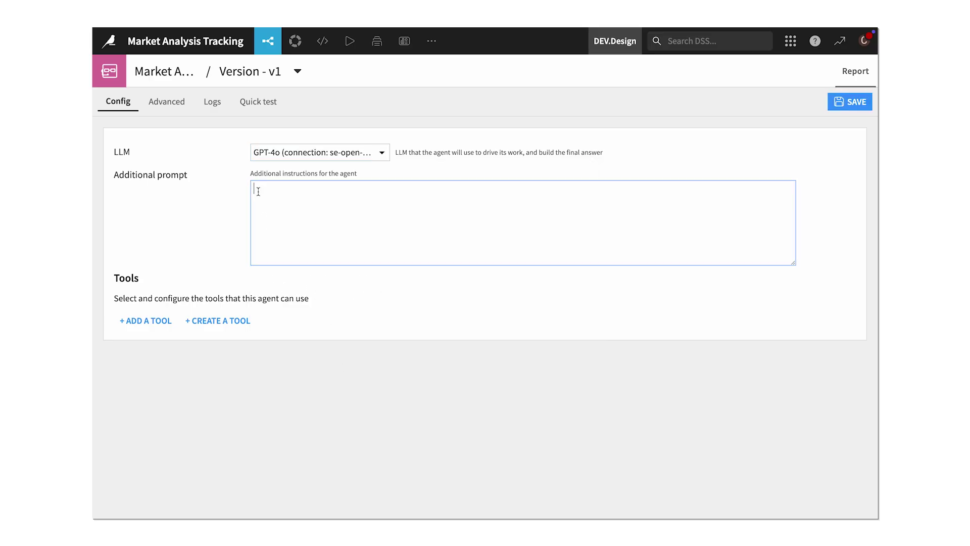
key(ctrl+v)
scroll(258, 191, up, 10)
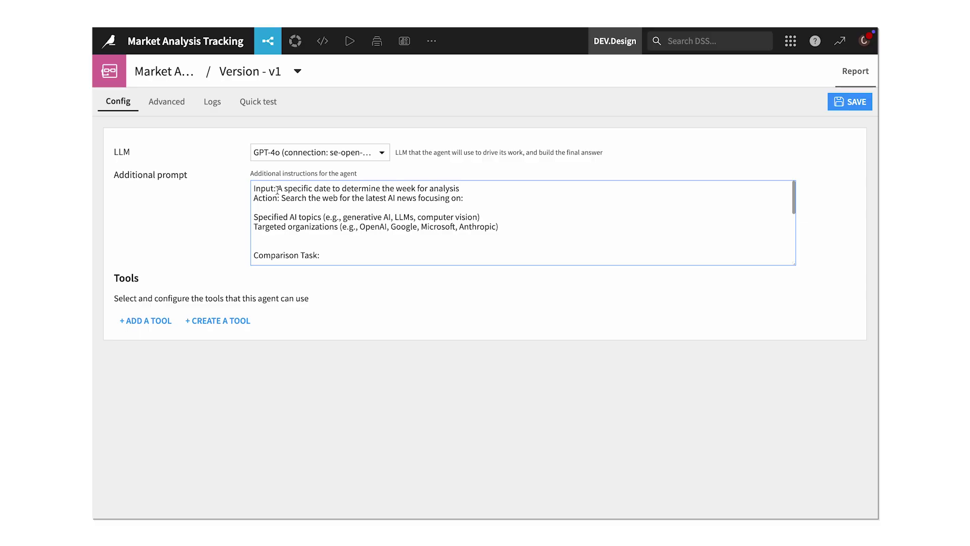
click(838, 101)
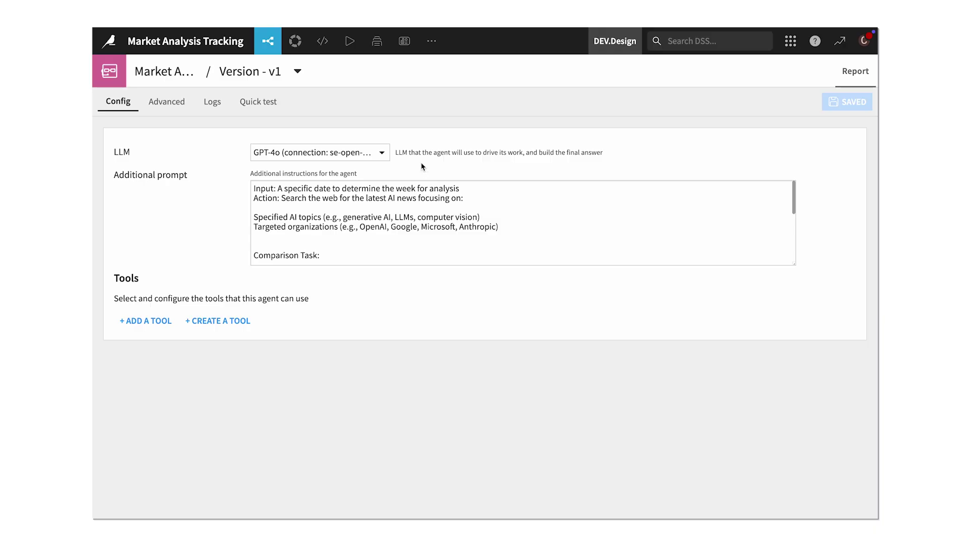
click(295, 41)
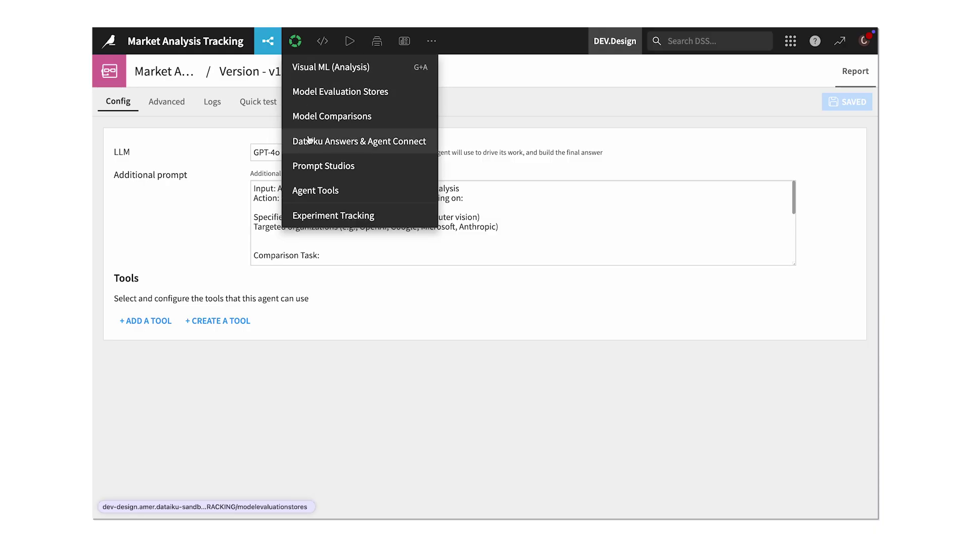
Create a Dataset Lookup agent tool named lookup_topic.
click(306, 193)
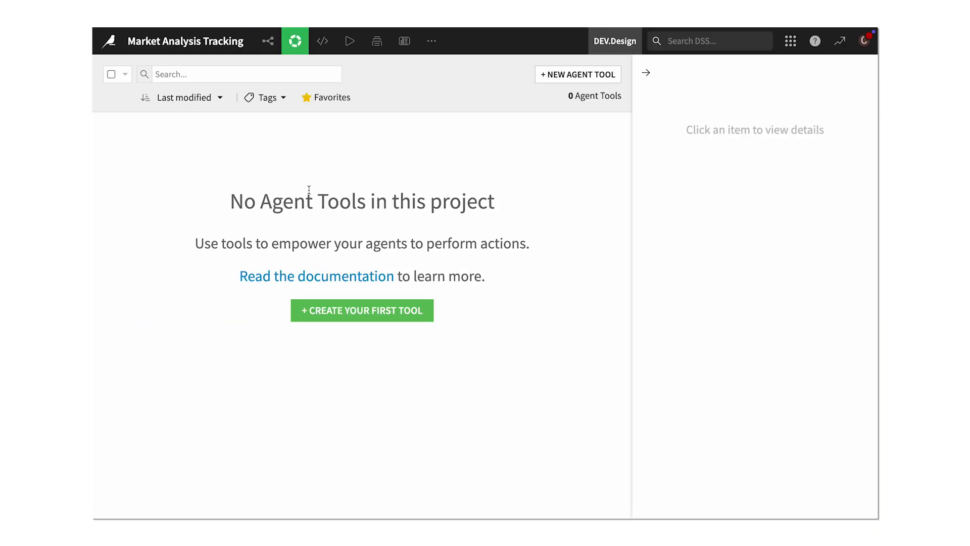
click(547, 76)
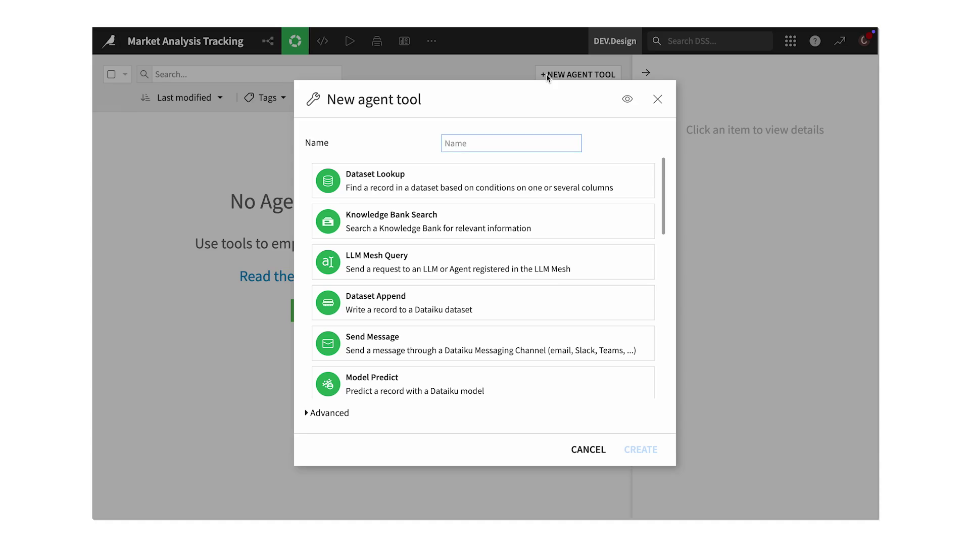
click(466, 183)
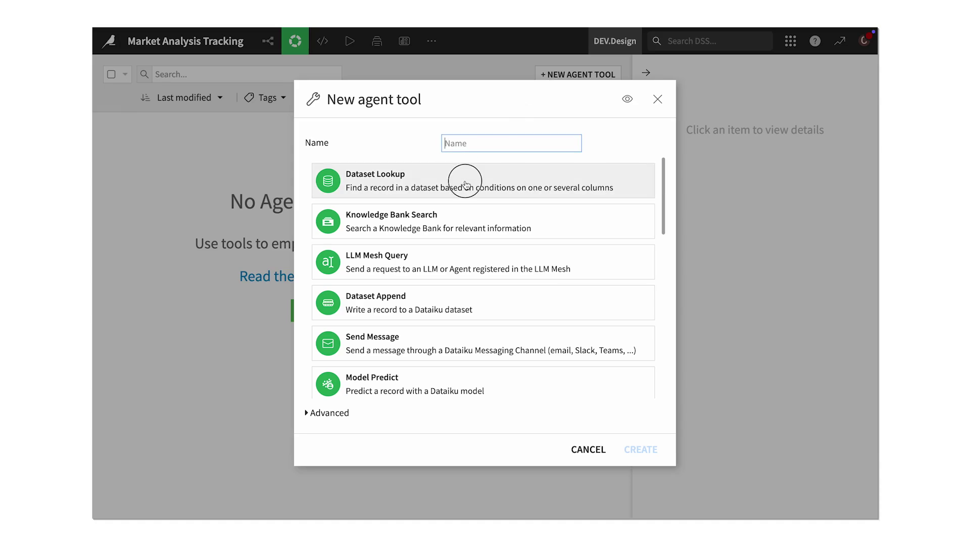
click(470, 143)
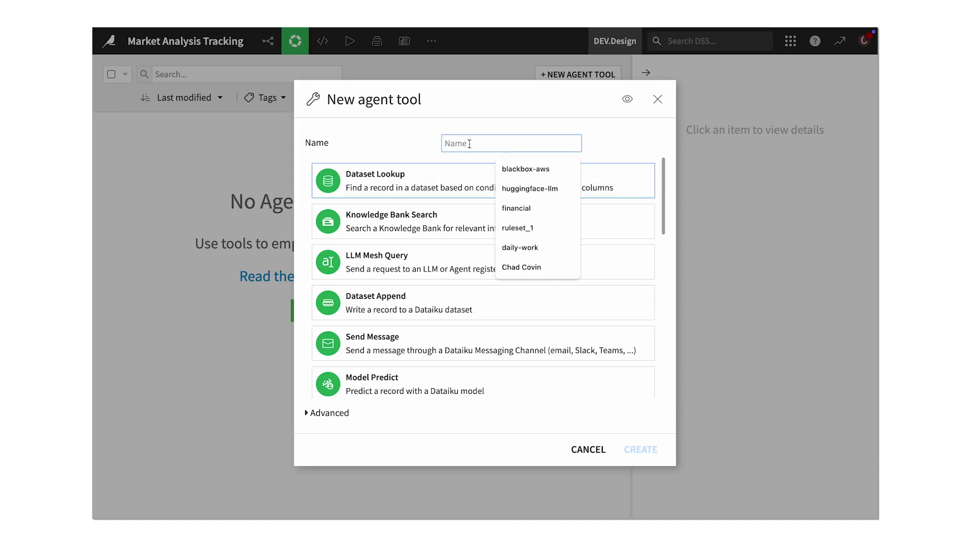
text(lookup_topic)
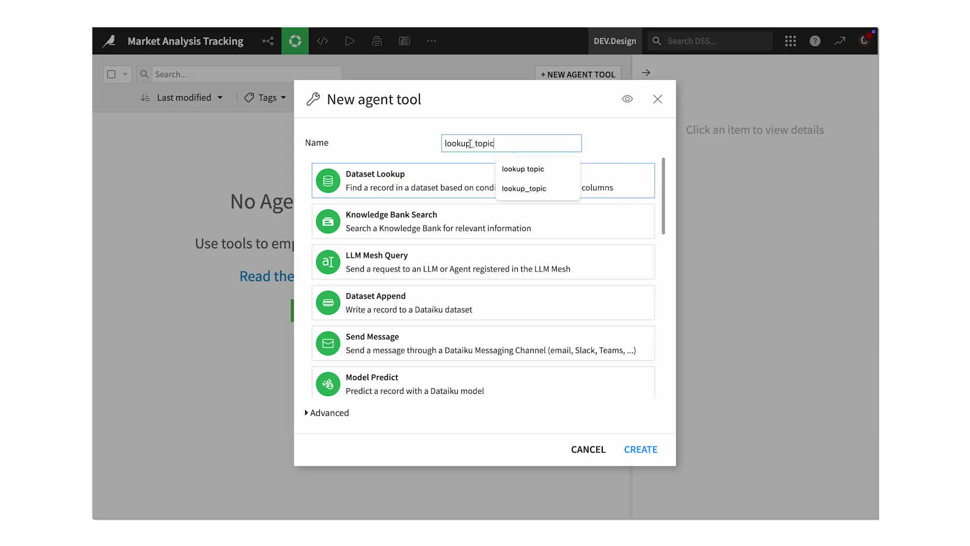
click(641, 450)
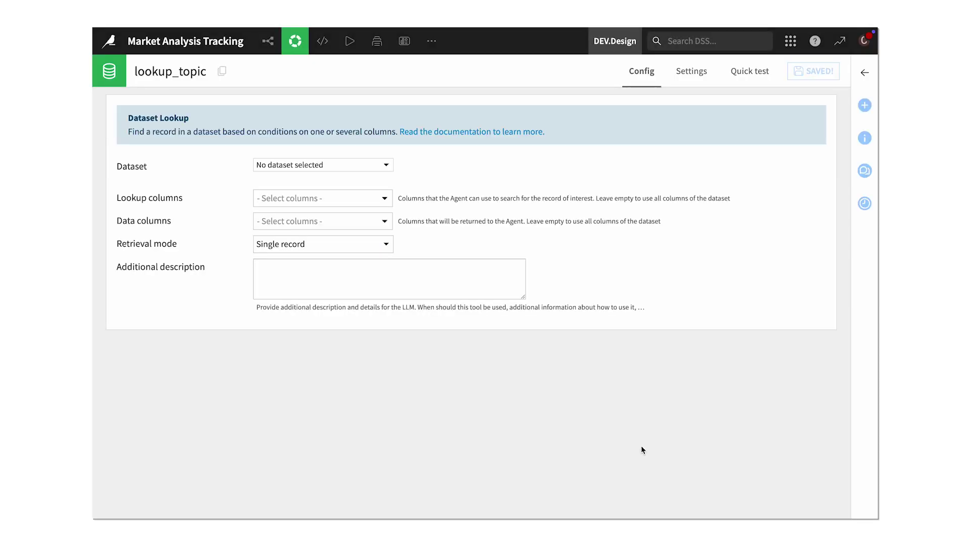
Point lookup_topic at ai_industry_tracker_csv with Topic as lookup column, add a description, and save.
click(372, 172)
click(342, 250)
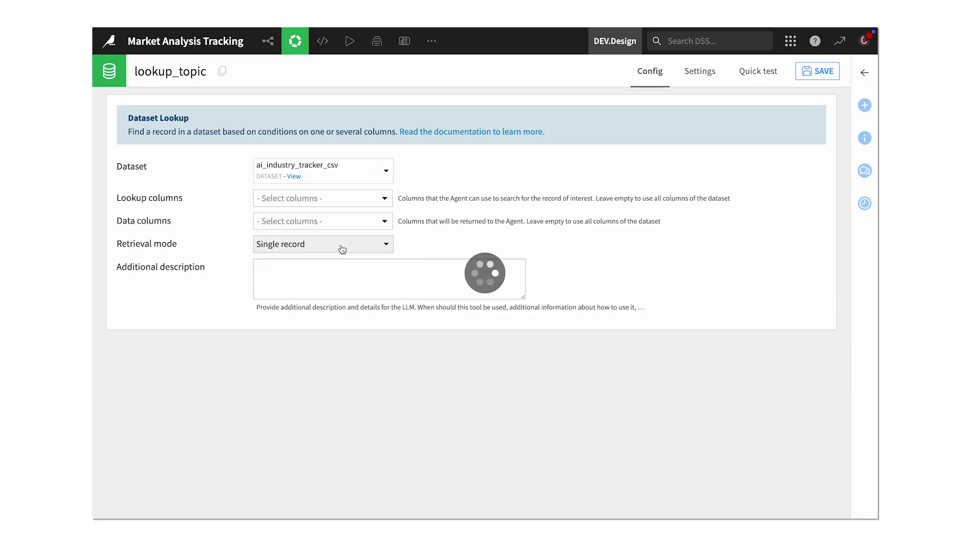
click(340, 198)
click(269, 301)
click(247, 224)
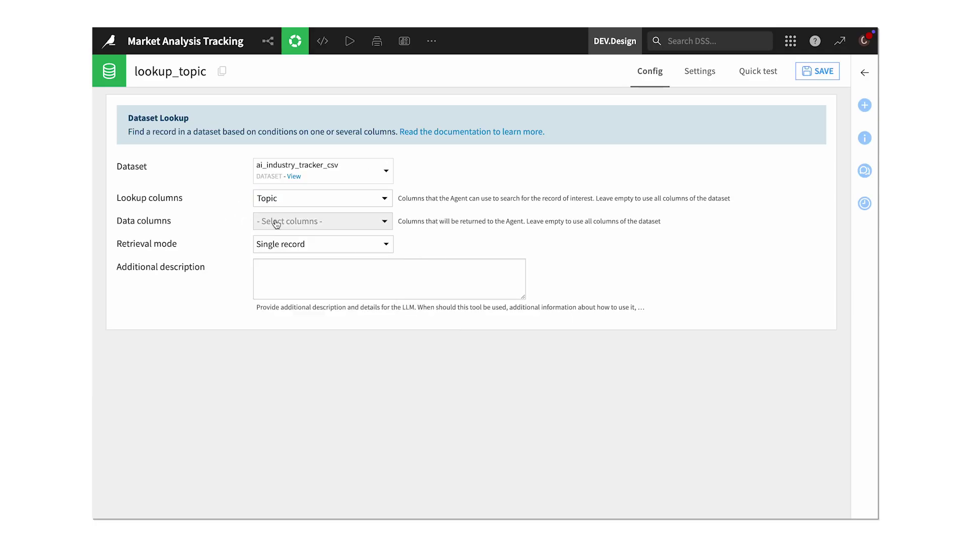
click(280, 267)
text(This tool is for the agent to retrieve records that correspond given topic.)
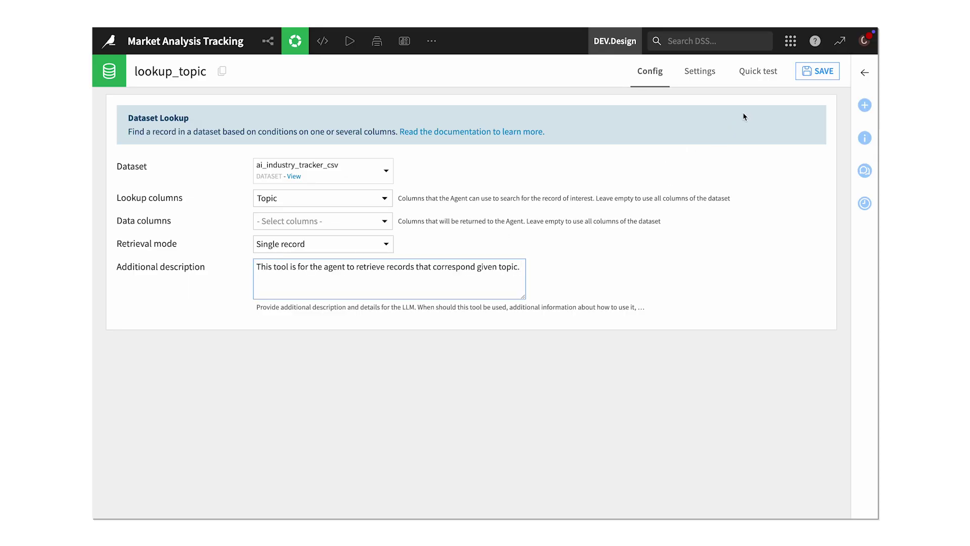
click(807, 76)
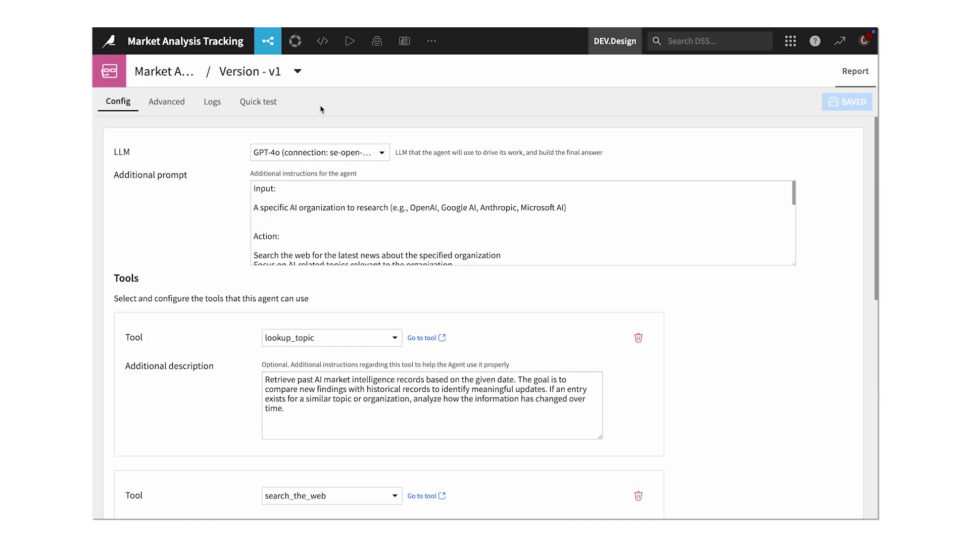
Run the agent's quick test query about OpenAI, Google and Microsoft.
click(260, 100)
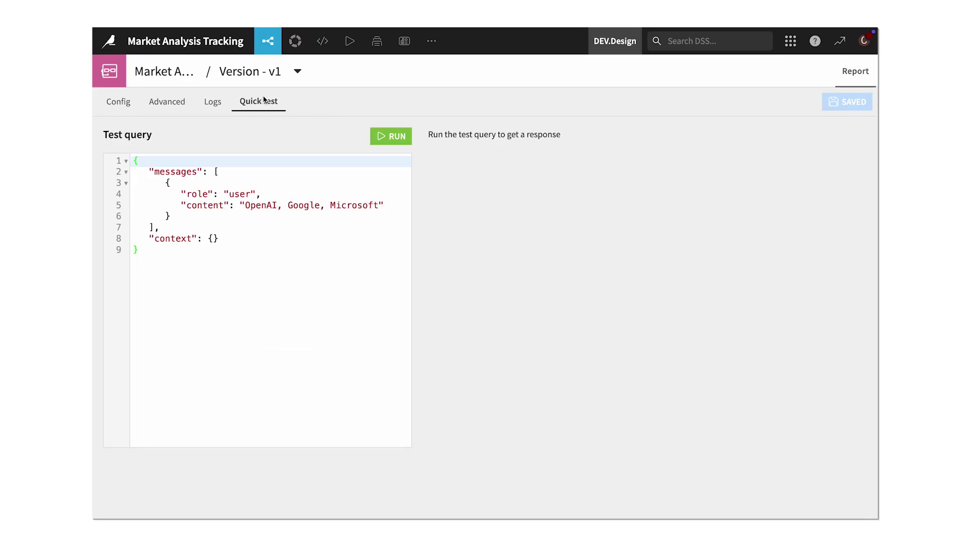
click(380, 140)
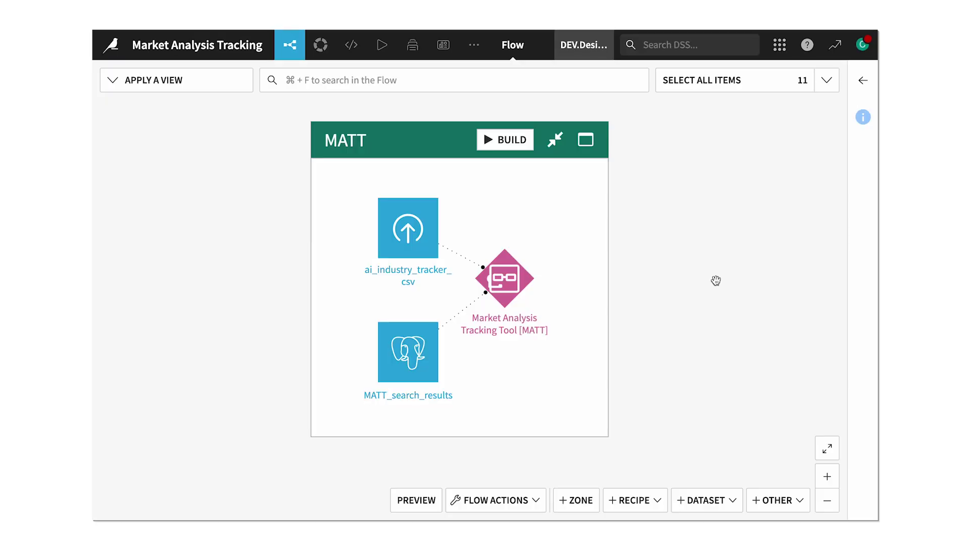
Create code agent MATT_new_topic with a v1 version from the Complete Langchain agent template.
click(793, 502)
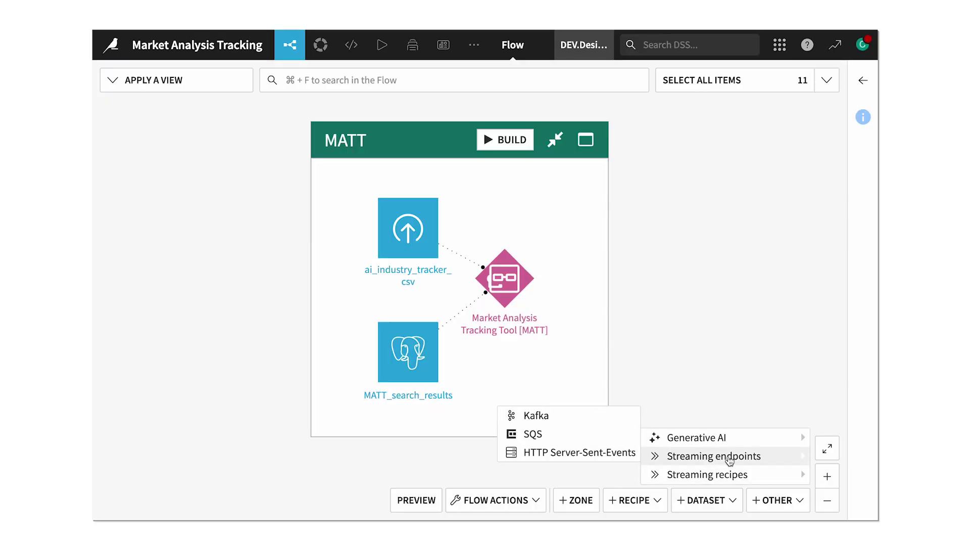
mouse_move(651, 436)
click(609, 418)
text(MATT_new_topic)
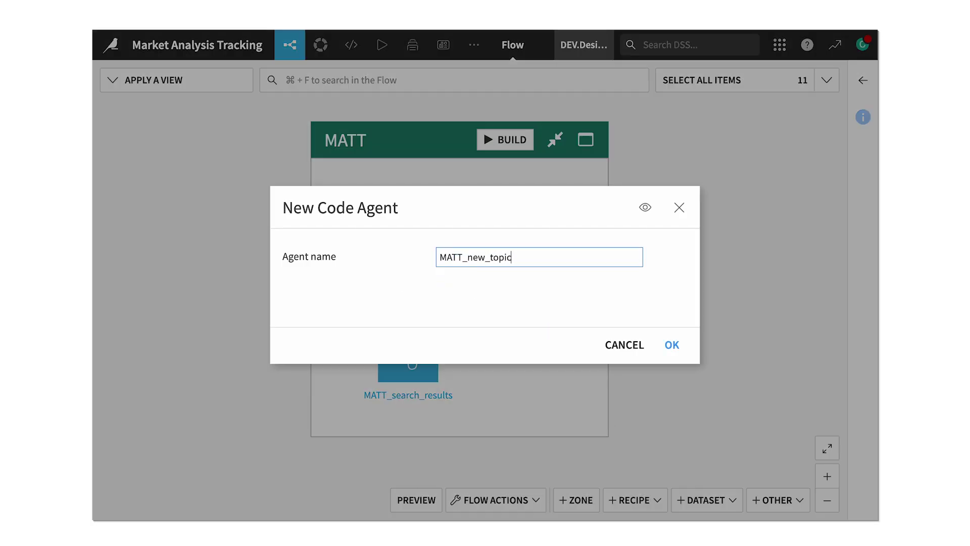
click(668, 347)
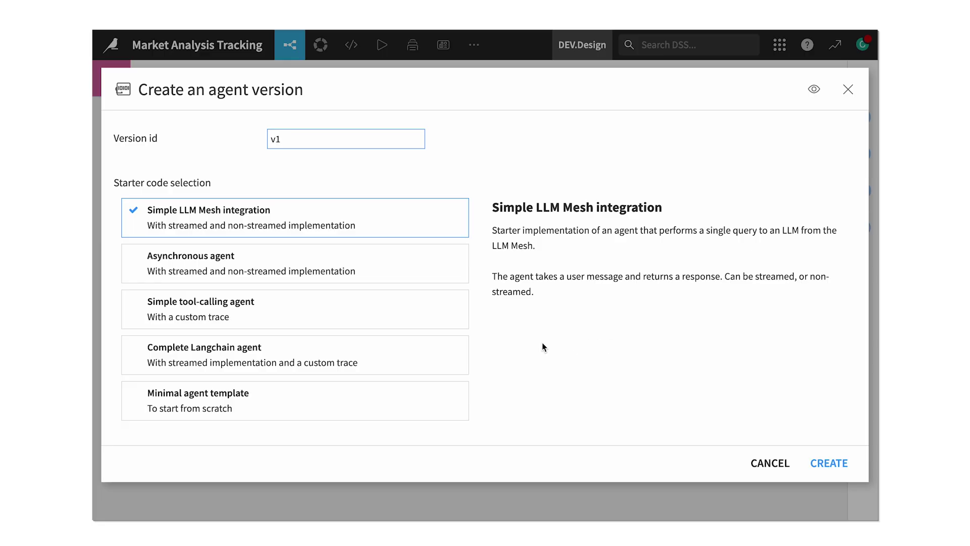
click(449, 351)
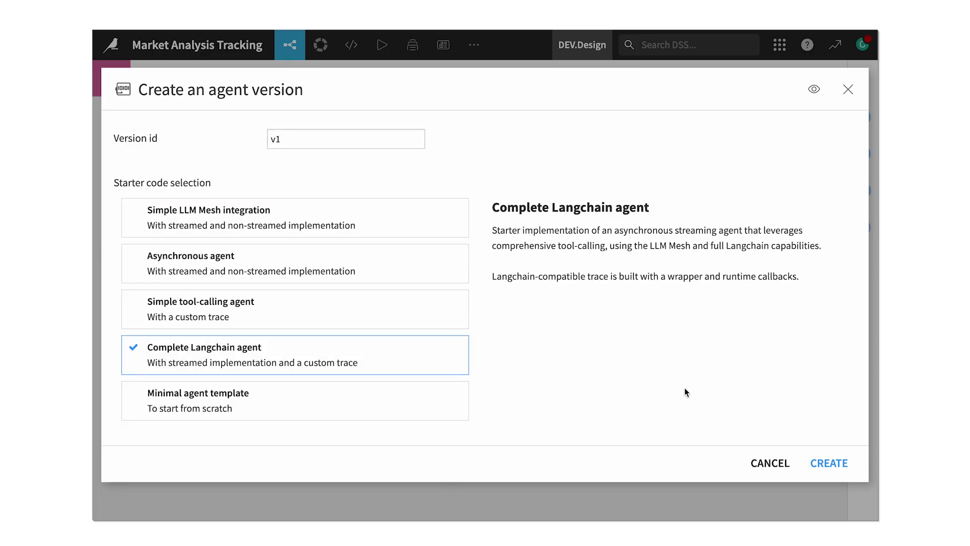
click(821, 465)
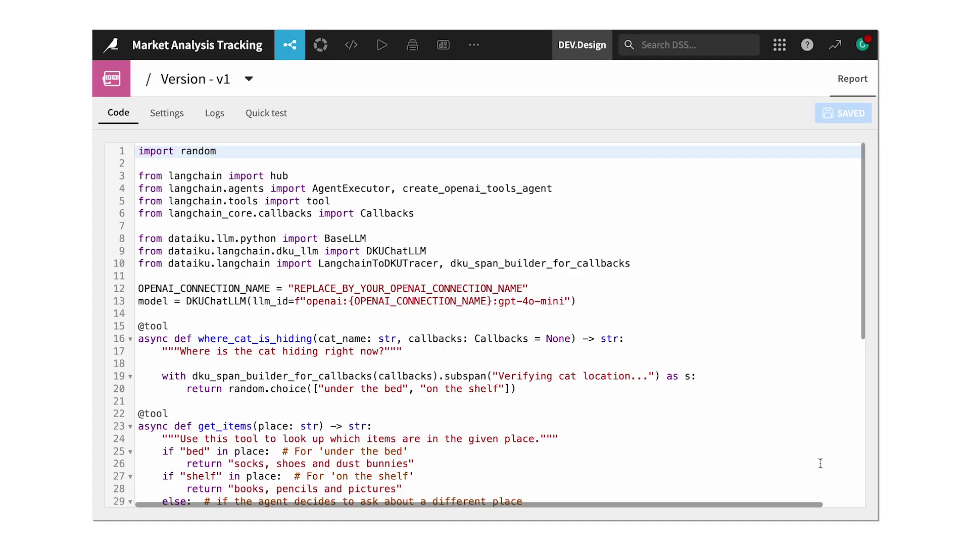
Replace the v1 starter code with the pasted Gong-transcript AI-topic script and save.
click(734, 301)
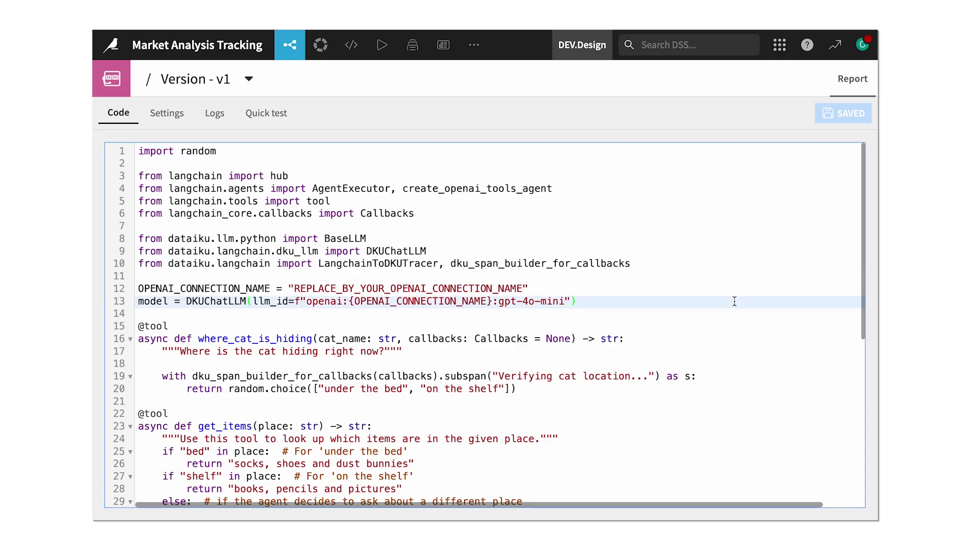
key(ctrl+a)
key(BackSpace)
key(ctrl+v)
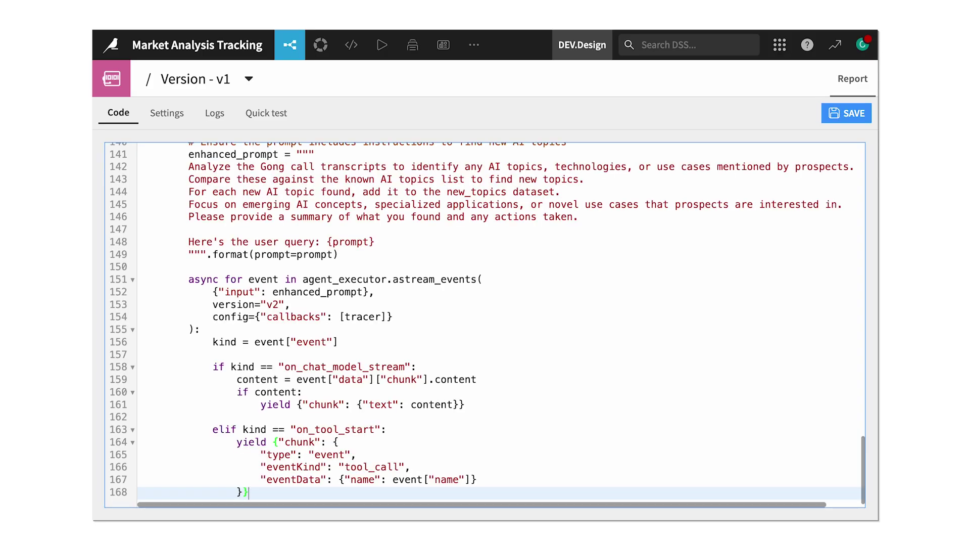
drag(865, 463, 860, 167)
click(844, 115)
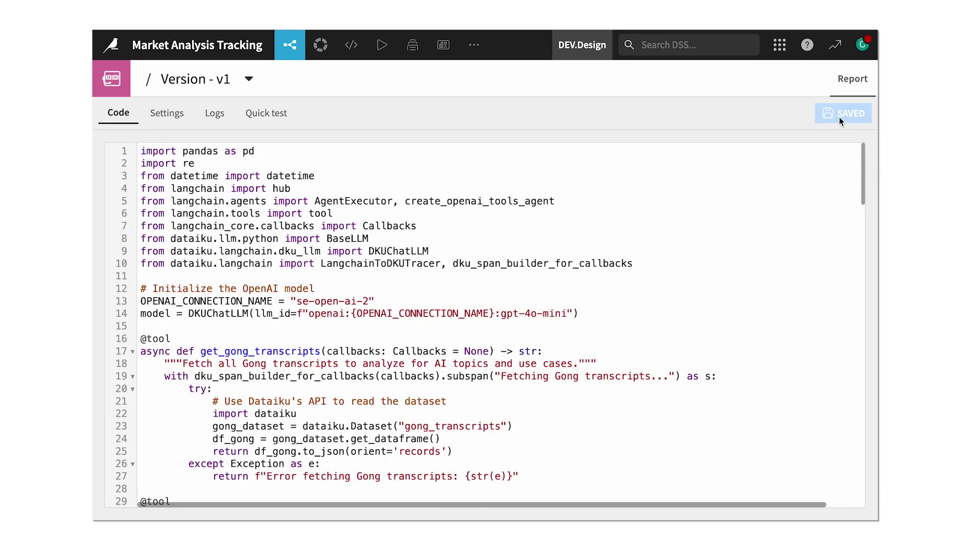
Run MATT_new_topic v1 in the py_311_agents code env with container execution set to None (backend).
click(168, 114)
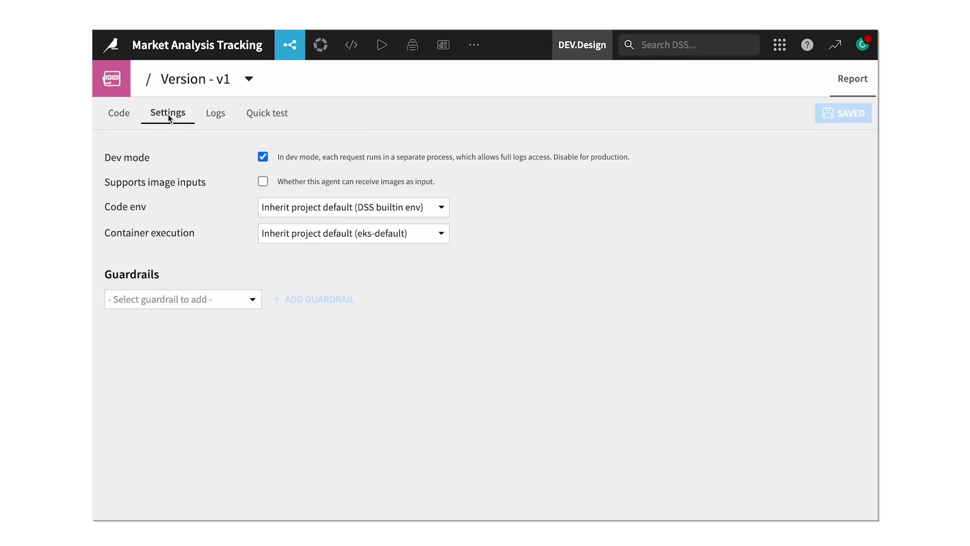
click(442, 208)
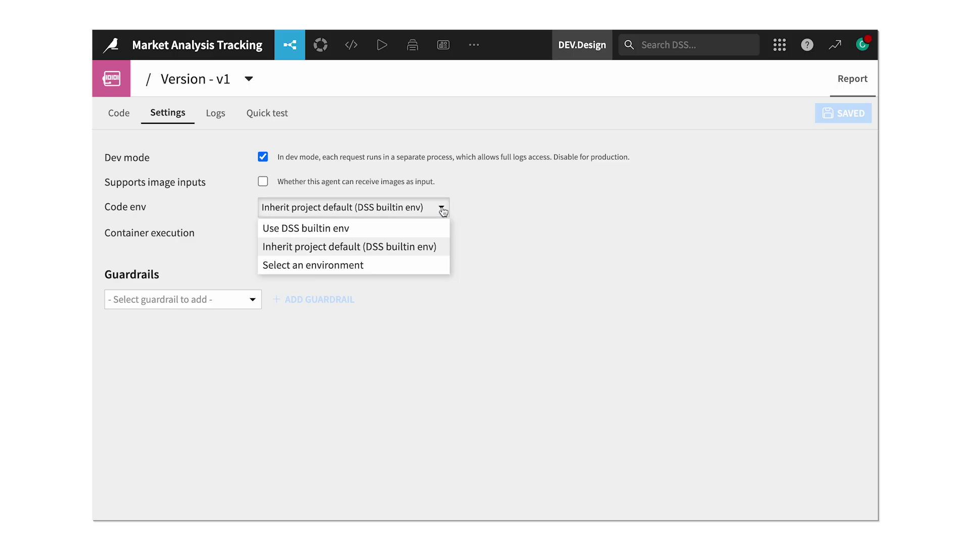
click(379, 265)
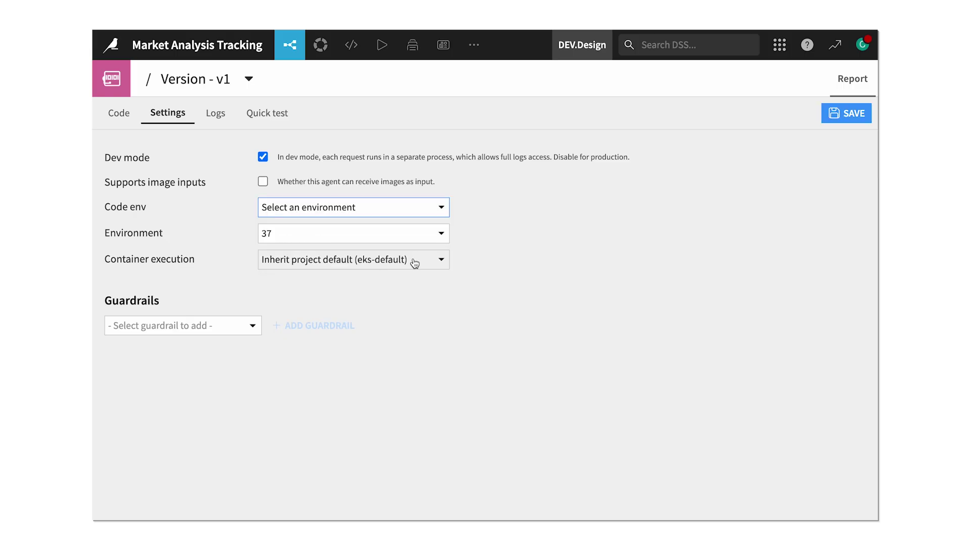
click(440, 234)
text(py_311)
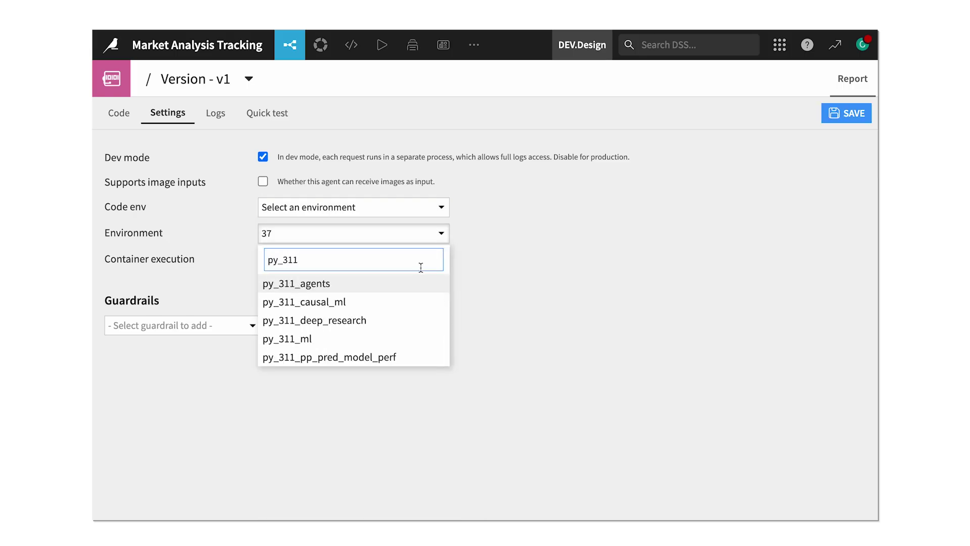
click(399, 284)
click(440, 260)
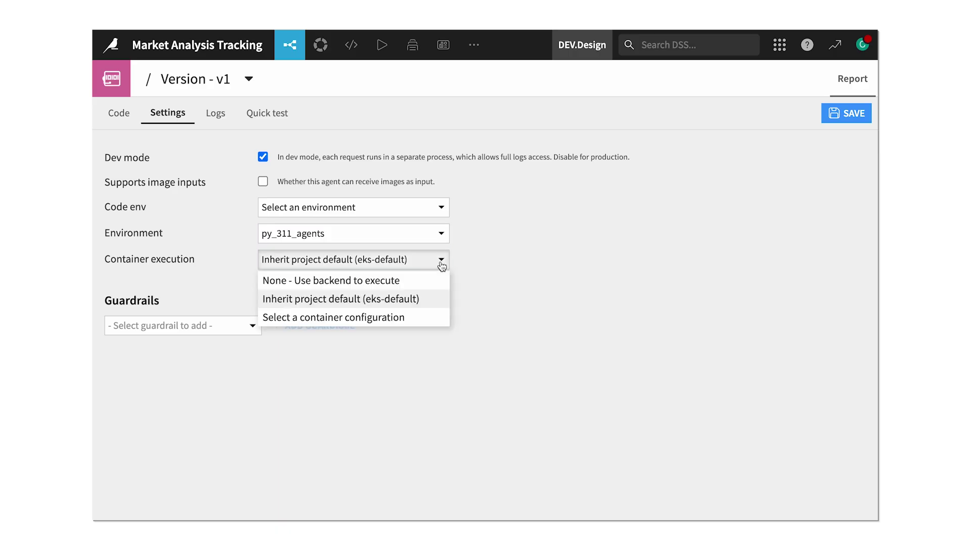
click(385, 281)
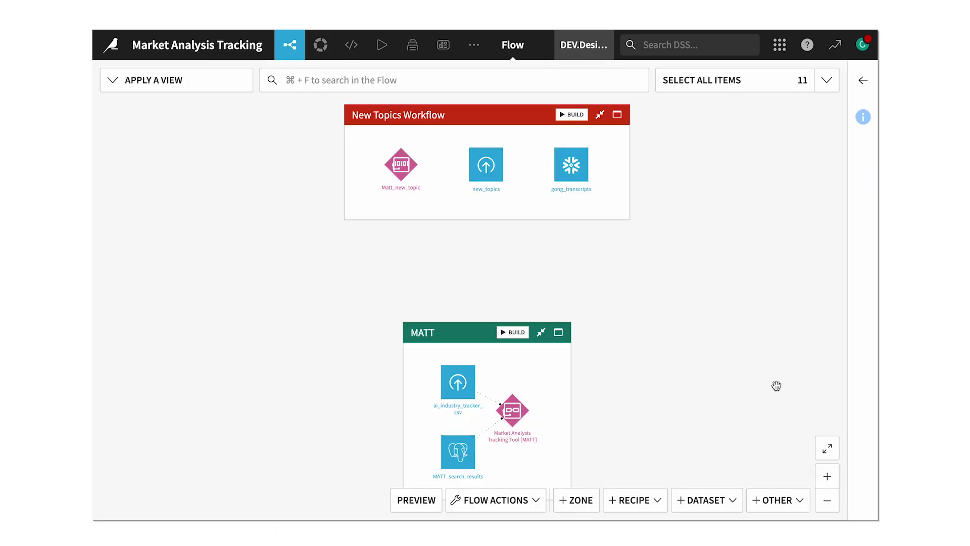
Start a new Agent Connect from the Answers & Agent Connect page, named MATT Agent.
mouse_move(320, 45)
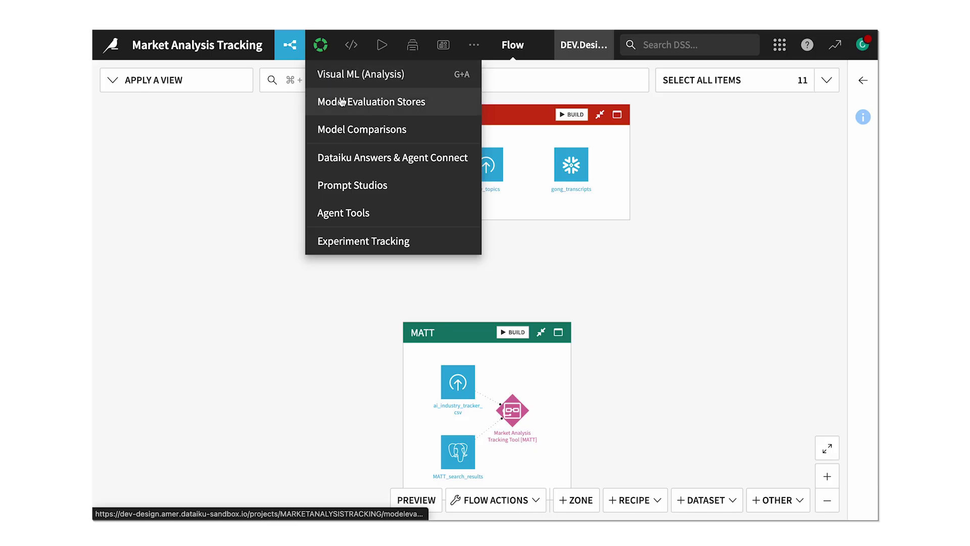
click(367, 159)
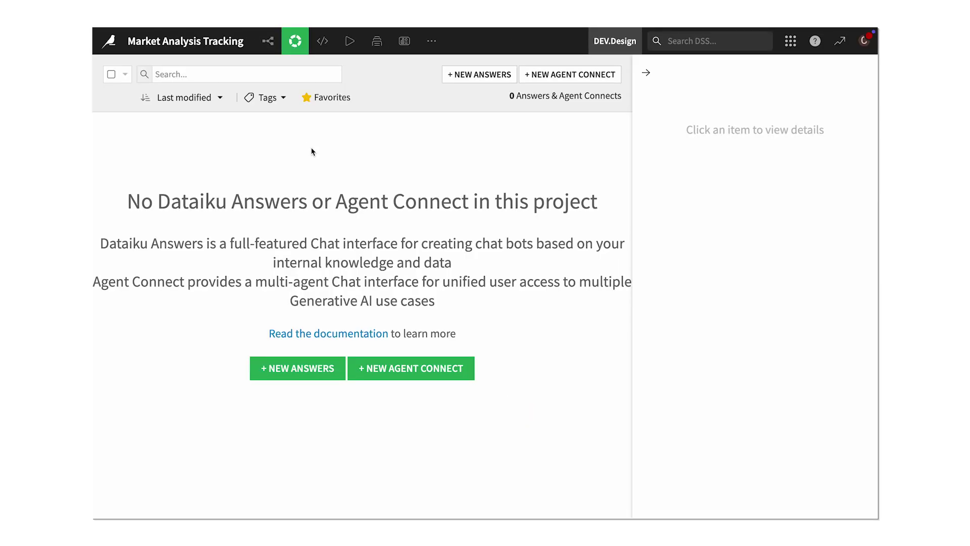
click(421, 377)
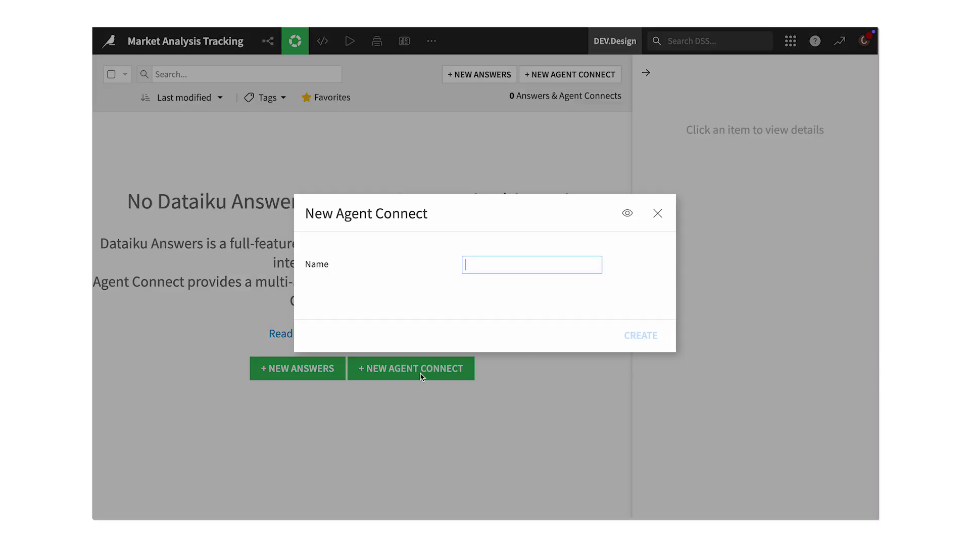
text(MATT)
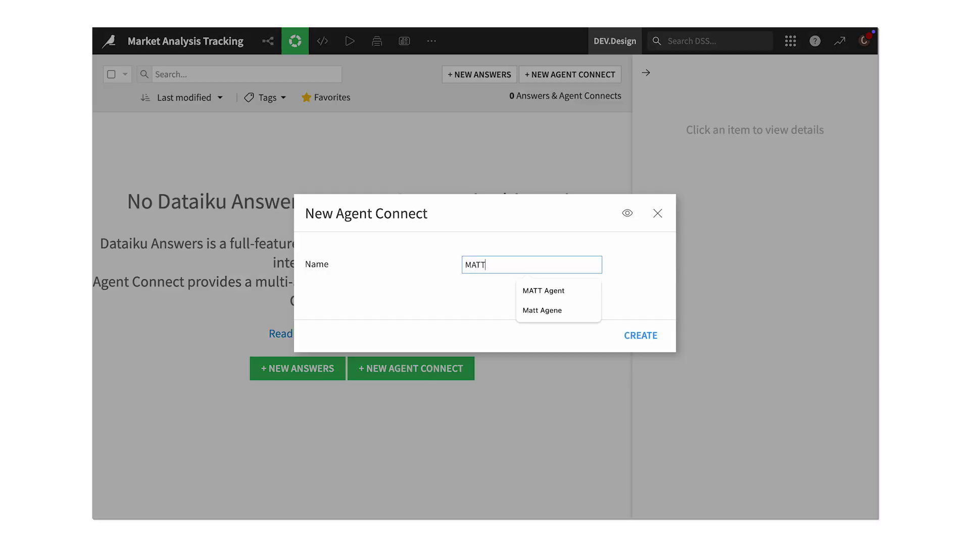
click(530, 290)
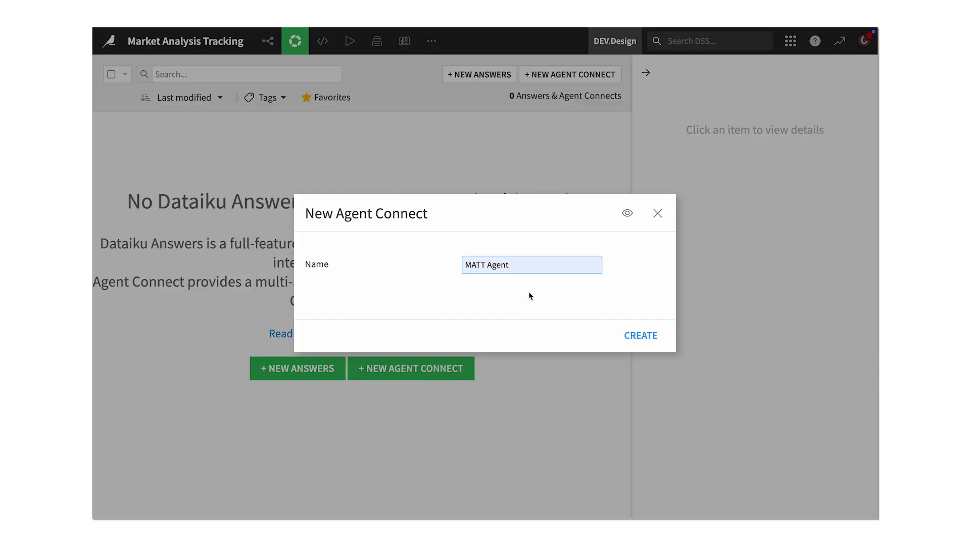
Create the MATT Agent chat and send it the AI-news research prompt.
click(631, 336)
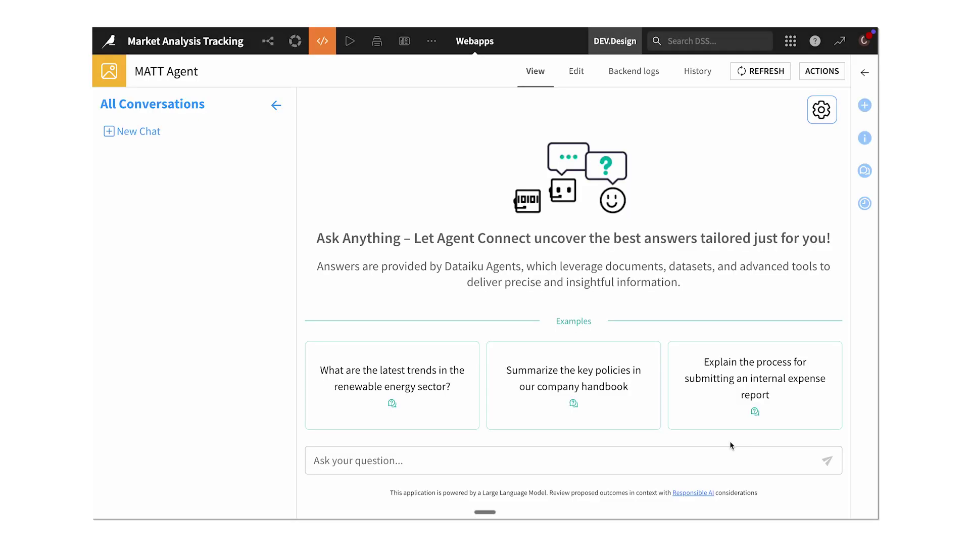
click(678, 460)
text(Search the web for the latest AI news on OpenAI, Anthropic, and DeepSeek on the specified topics. Generate a report summarizing any new and significant findings. Send an email with your findings.)
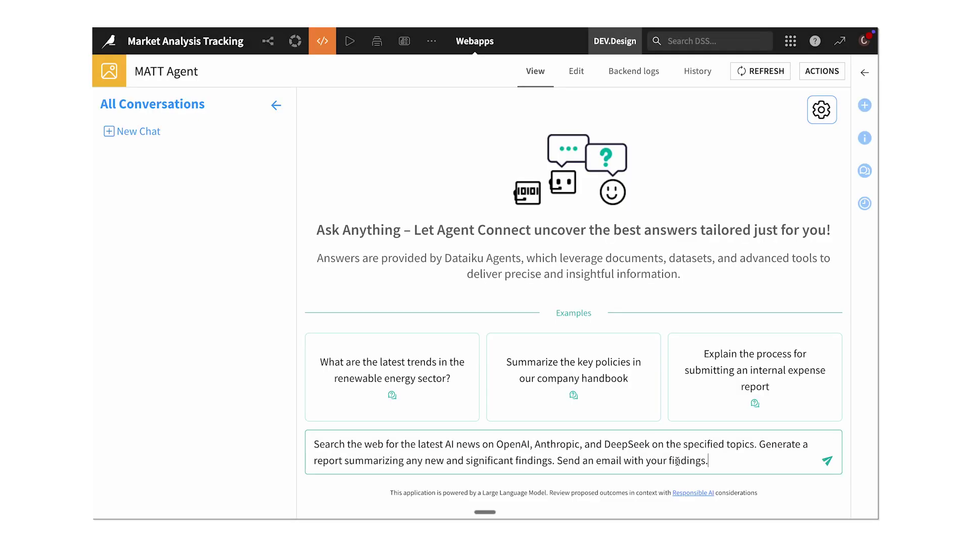
key(Return)
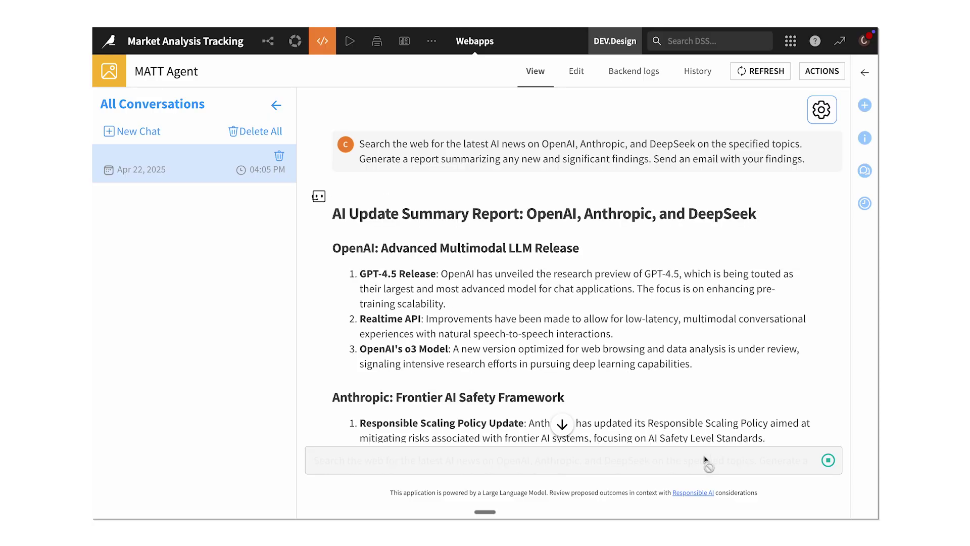
After the report, ask the agent a follow-up question about new prospect topics.
scroll(682, 374, down, 6)
scroll(681, 373, down, 3)
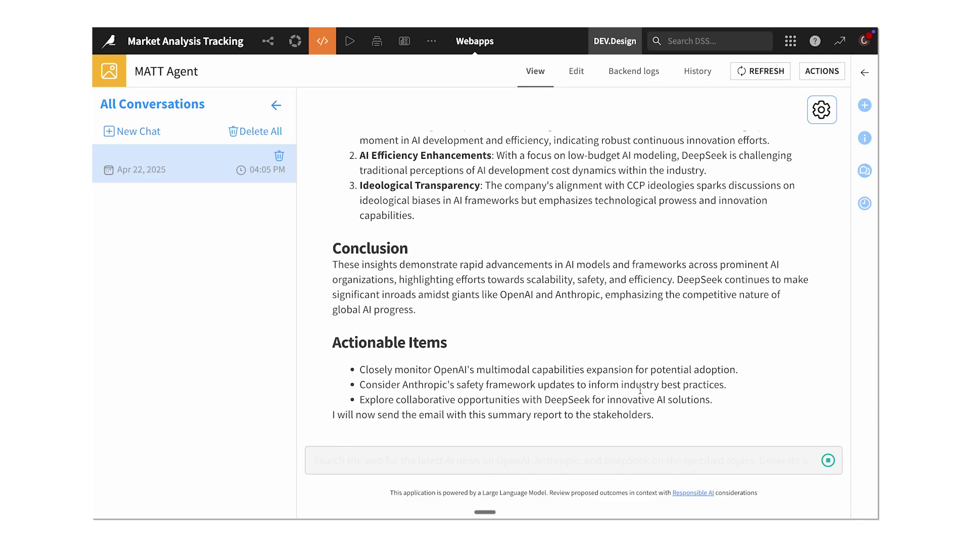
text(Tell me what new topics or use cases we’ve heard prospects bring up in the last month that are not on our market research list already)
key(Return)
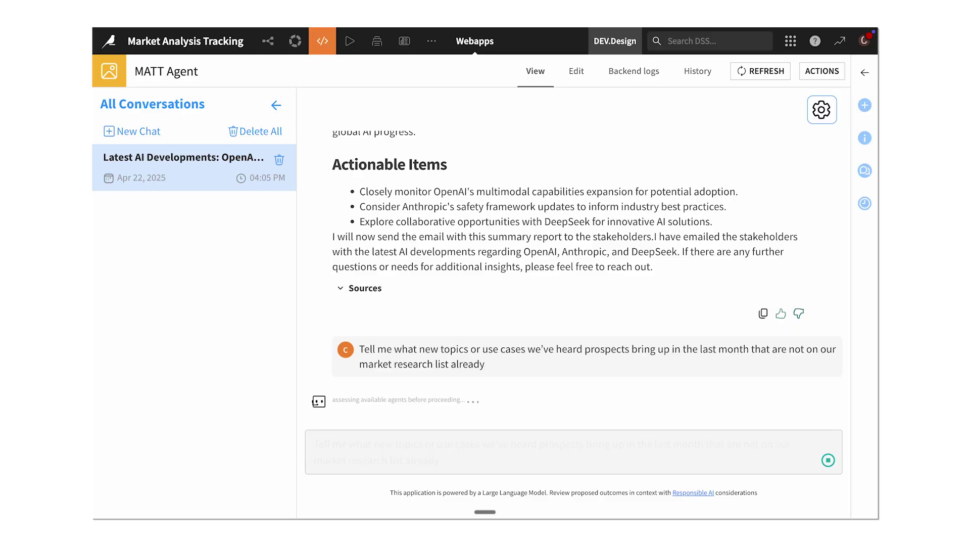